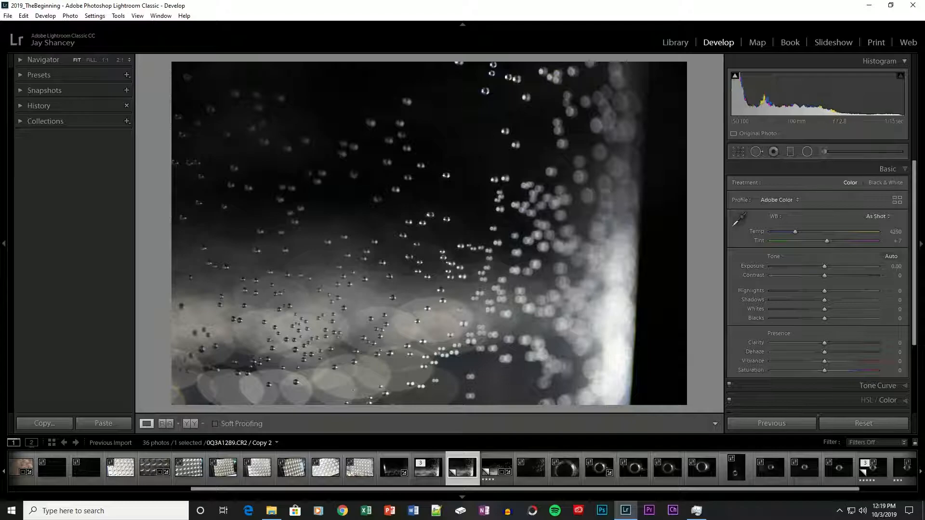
Enable lens profile corrections for the bubble photo and apply automatic tone adjustments
scroll(867, 357, down, 3)
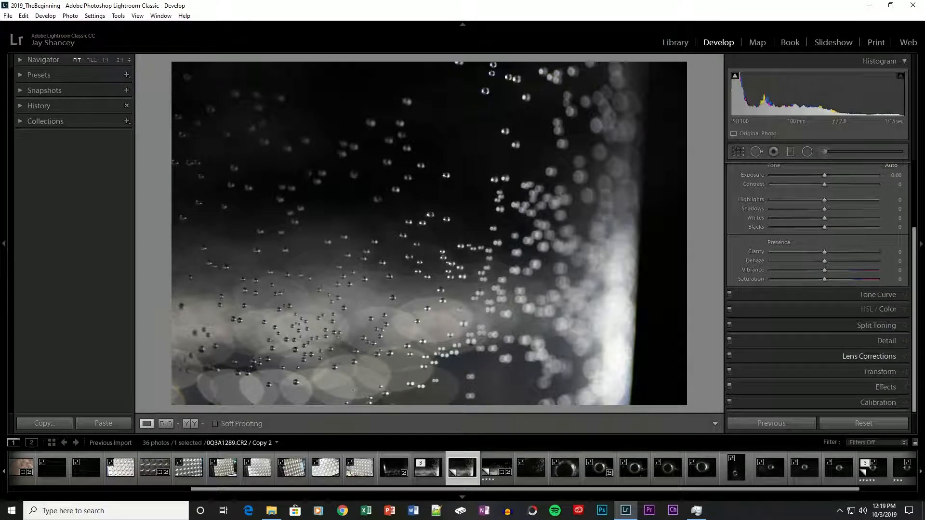
click(869, 356)
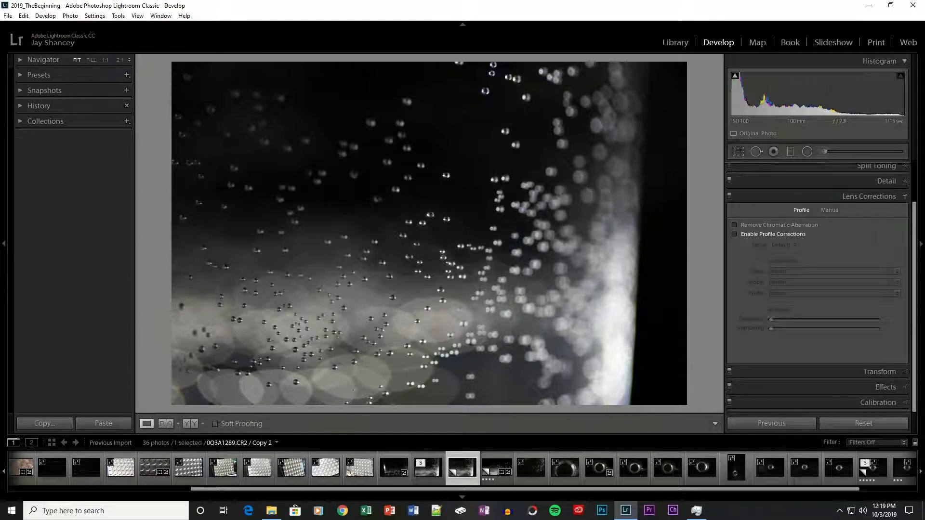
click(735, 234)
click(868, 196)
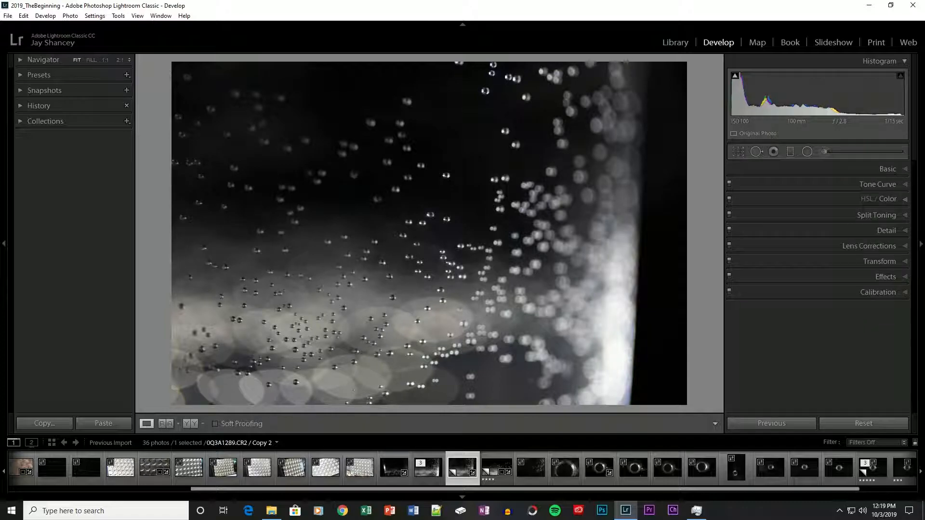
click(887, 169)
key(ctrl+u)
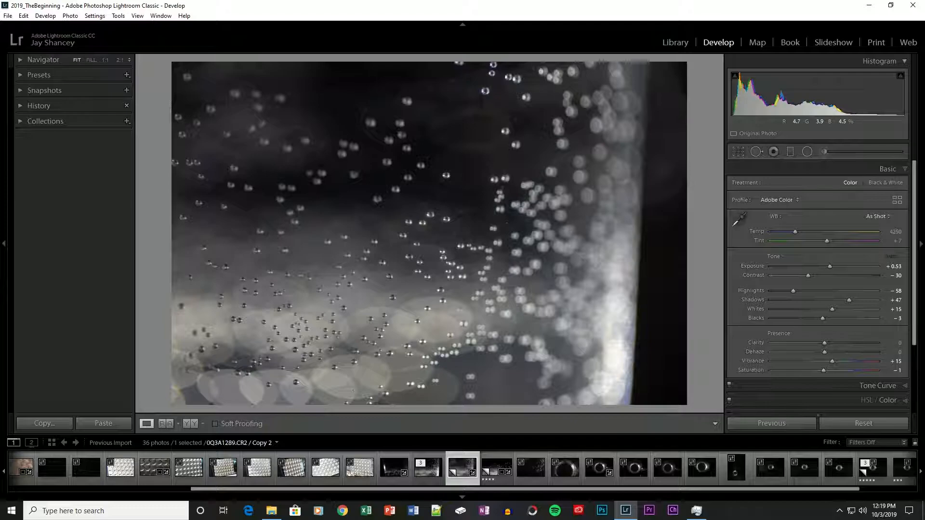
Set the crop aspect to 16 x 9, then shrink and position the crop over the bubbles away from the bright glass edge
key(r)
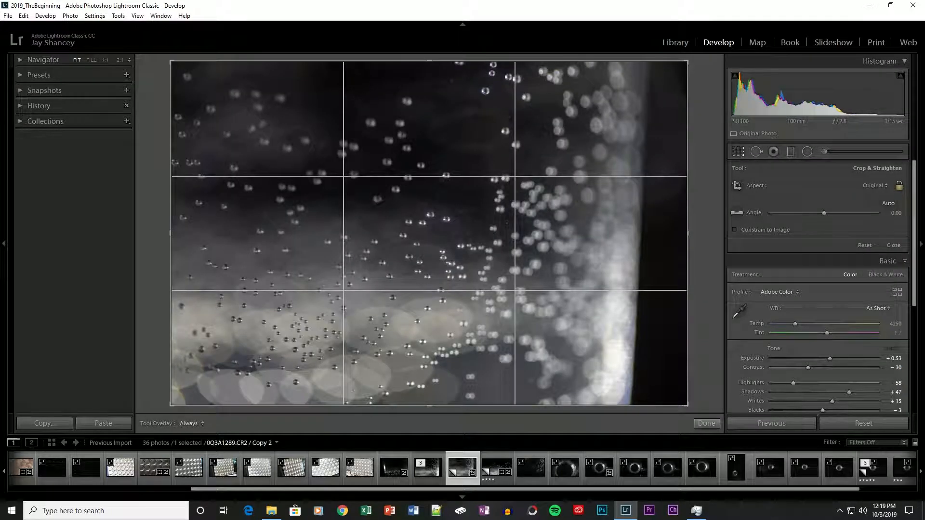
click(874, 185)
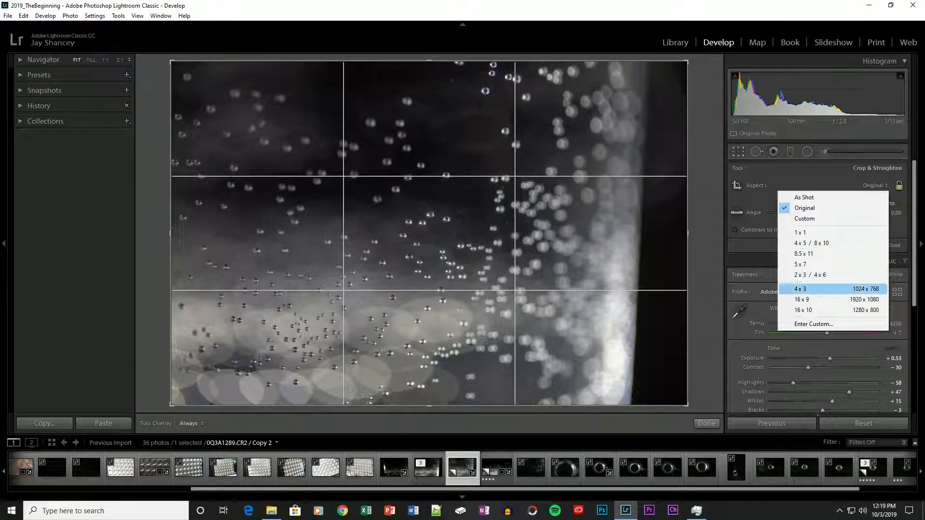
click(803, 299)
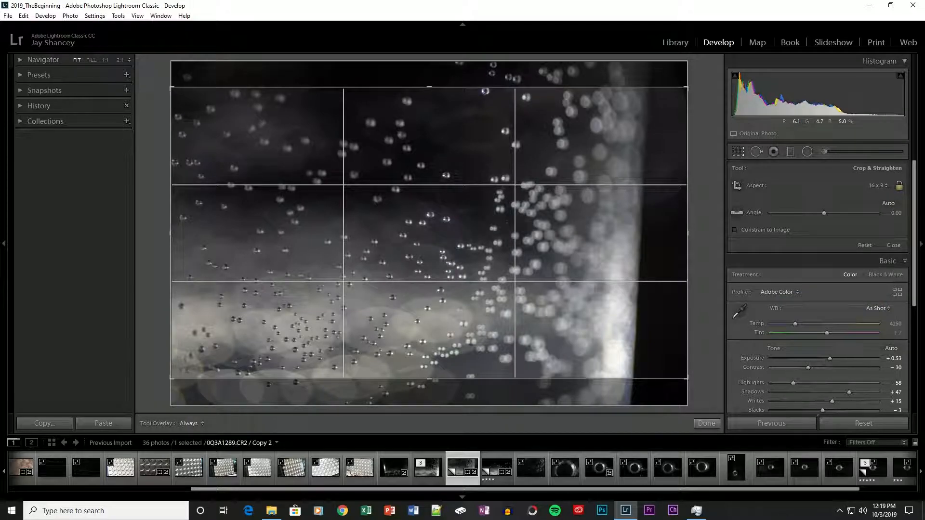
drag(687, 233, 625, 233)
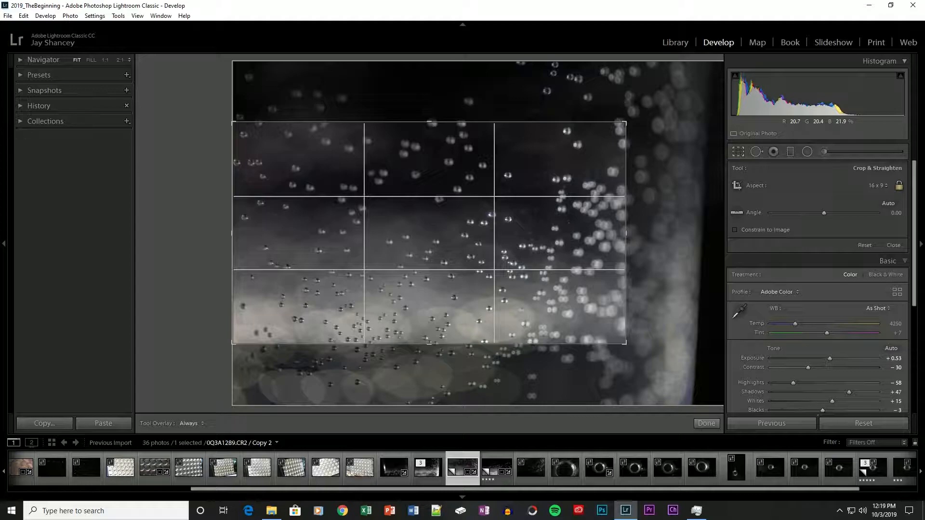
drag(626, 233, 587, 234)
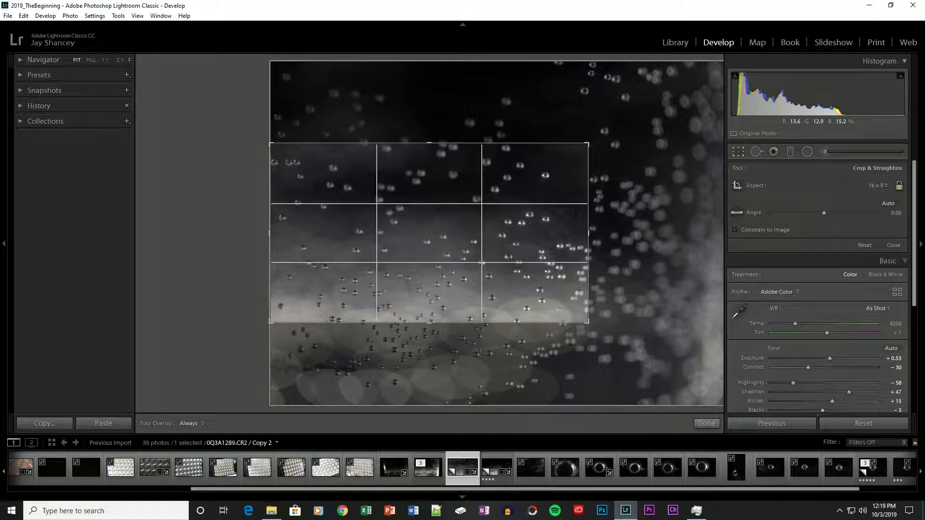
mouse_move(429, 232)
mouse_down()
mouse_move(425, 222)
mouse_move(423, 263)
mouse_move(425, 242)
mouse_up()
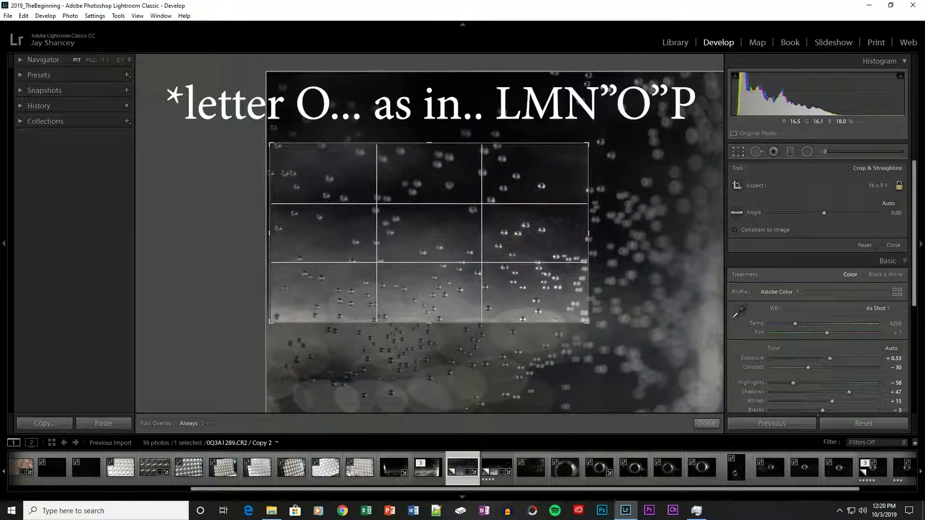
Cycle the crop overlay to the golden spiral and reposition the photo so a bubble sits at the spiral's centre
key(o)
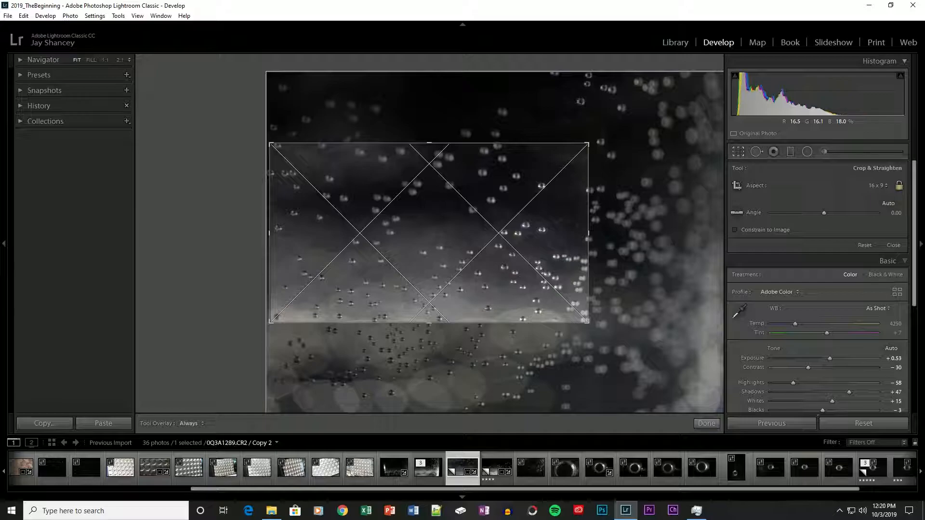
key(o)
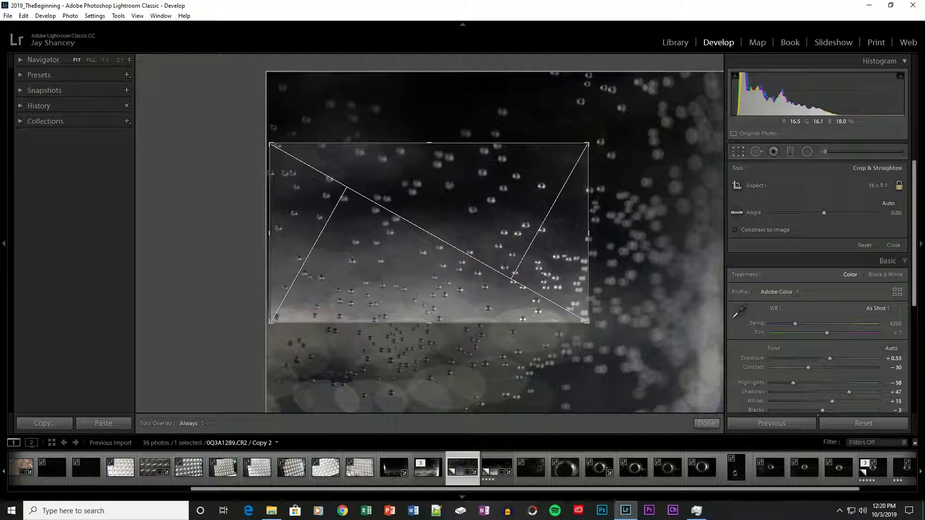
key(o)
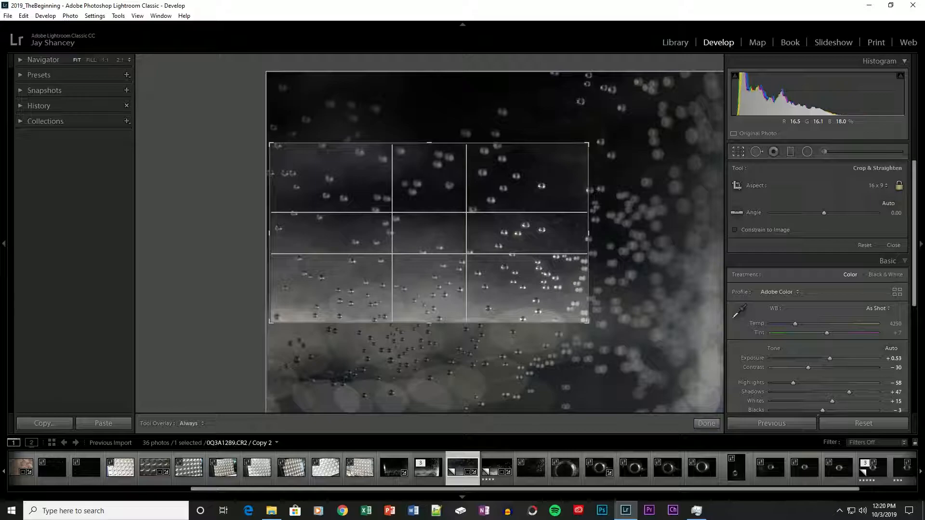
key(o)
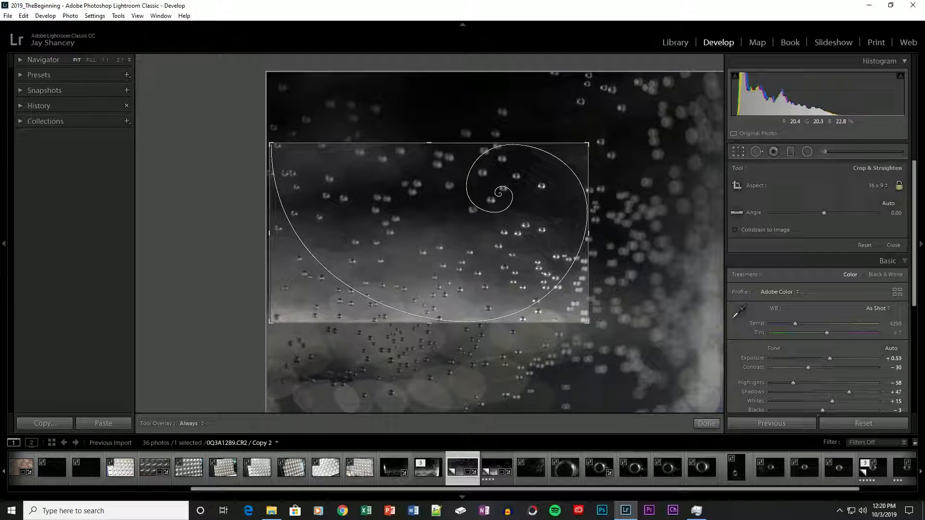
drag(429, 233, 425, 237)
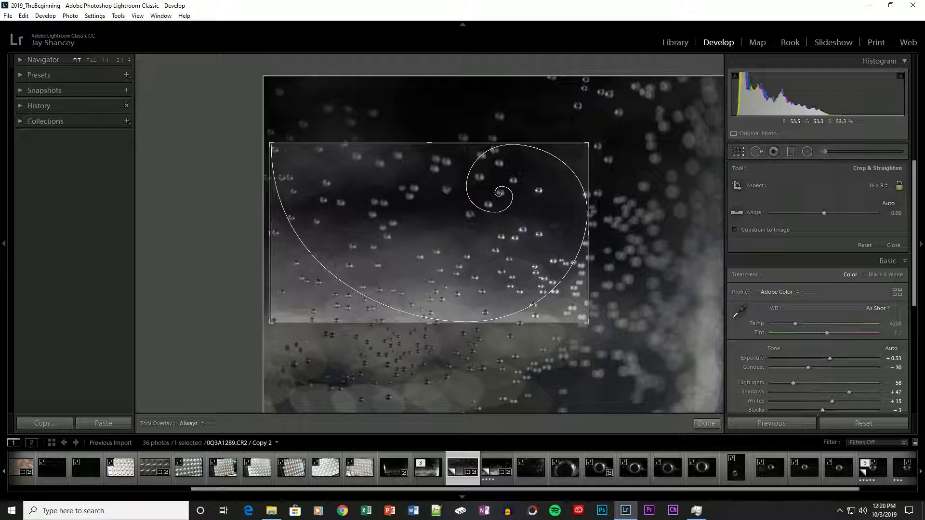
Check the composition against the other crop guide overlays, return to the rule-of-thirds grid and apply the crop
key(o)
key(o)
key(o)
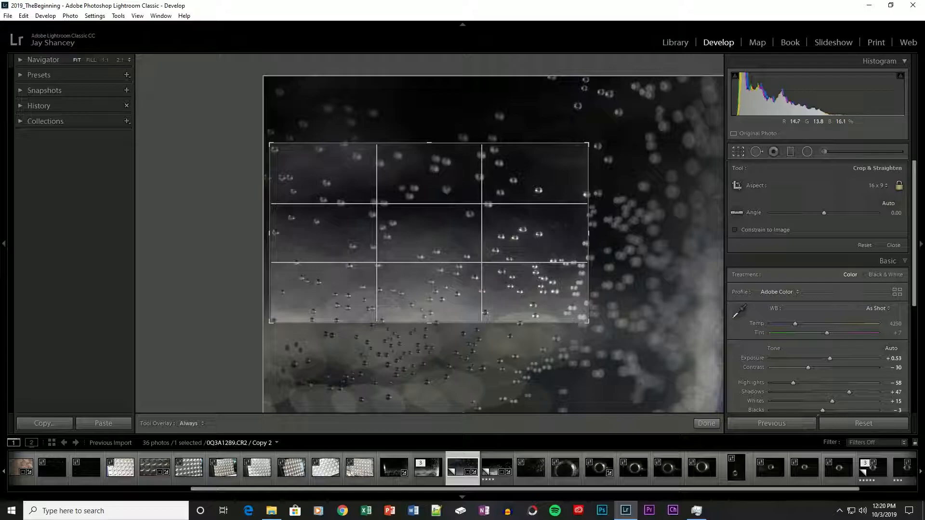
key(o)
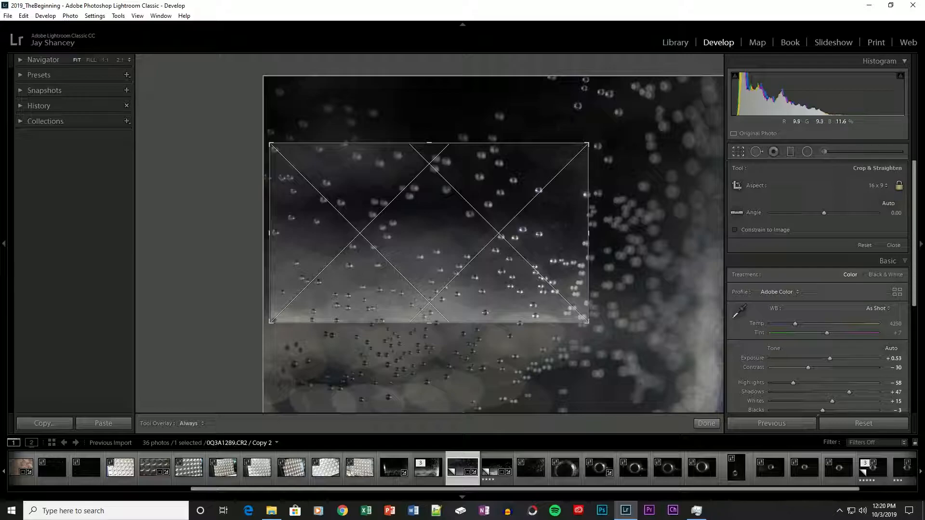
key(o)
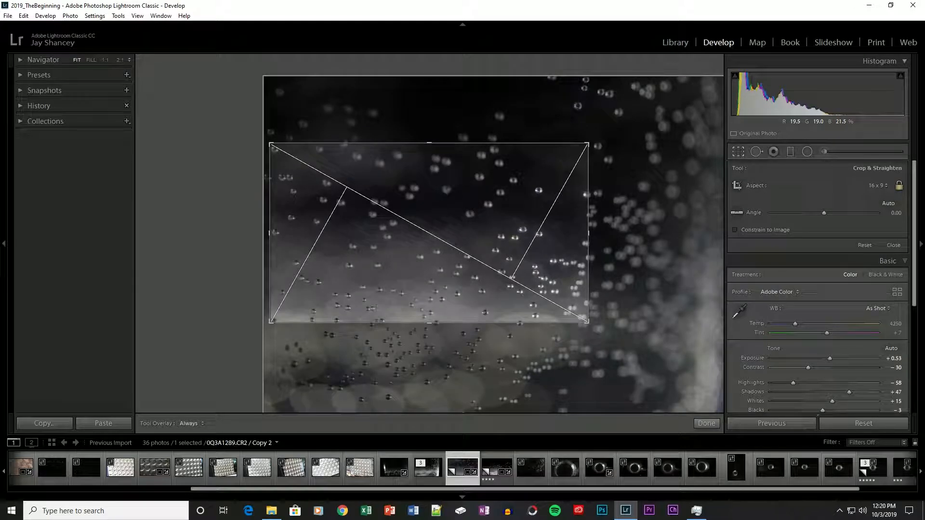
key(o)
key(o)
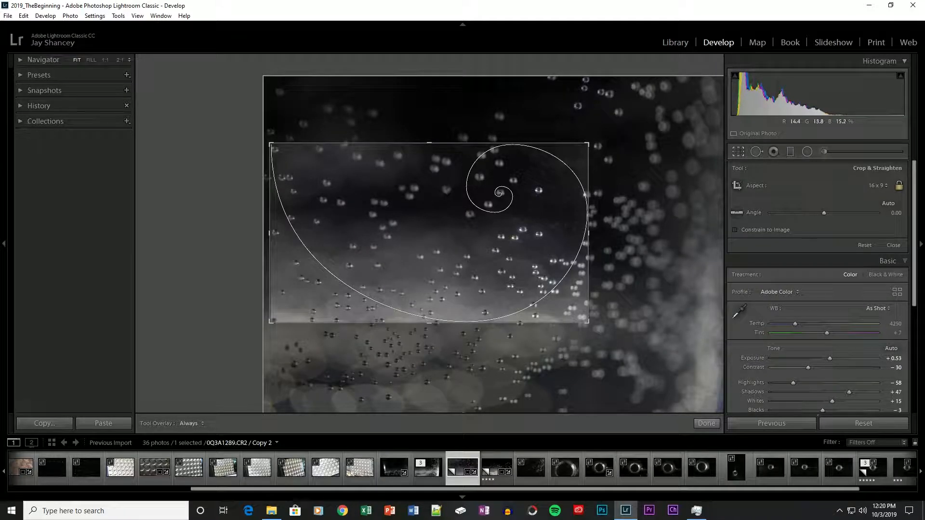
key(o)
key(o)
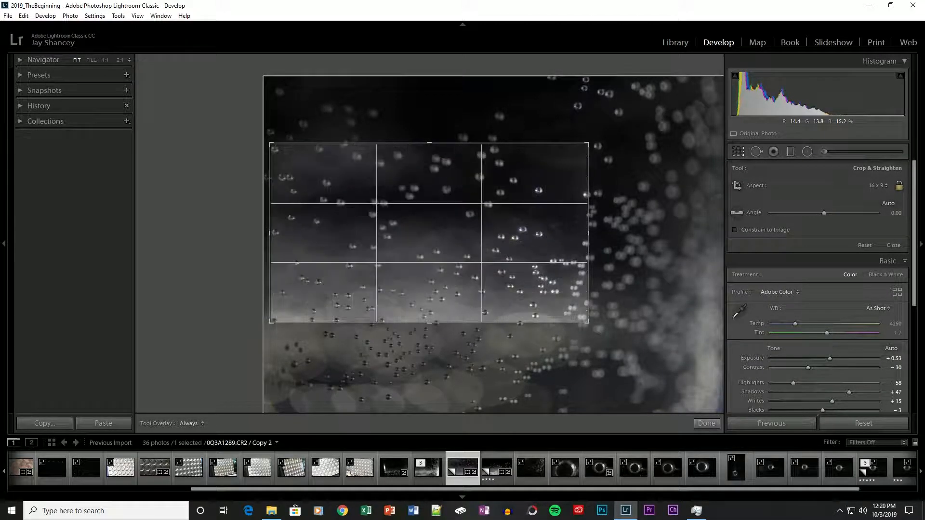
key(Return)
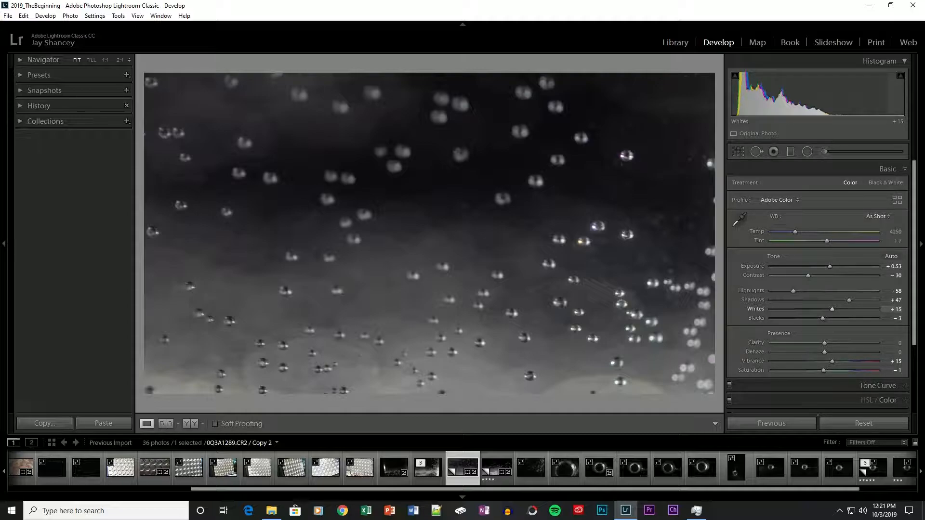
Darken the background by setting Highlights to -34, Shadows to -94, Whites to -31 and Blacks to -14
drag(793, 291, 774, 300)
drag(822, 318, 785, 319)
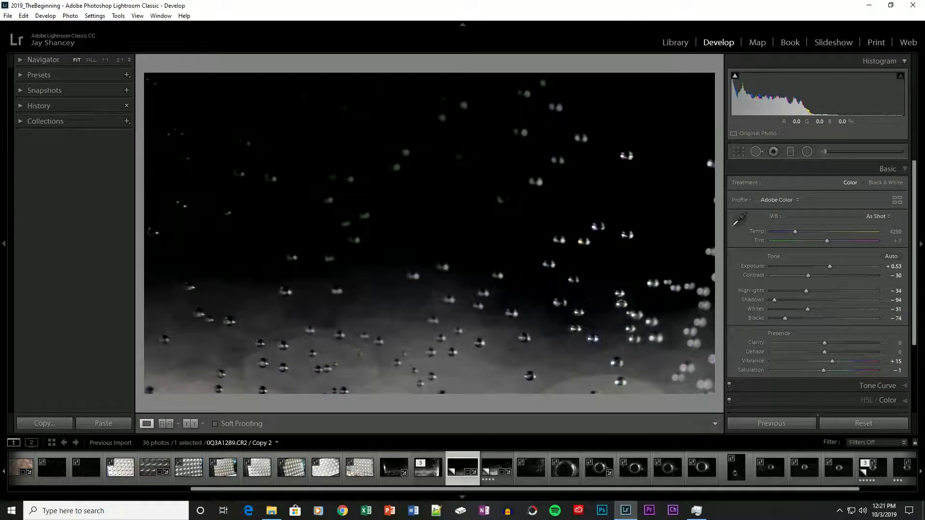
drag(785, 319, 816, 319)
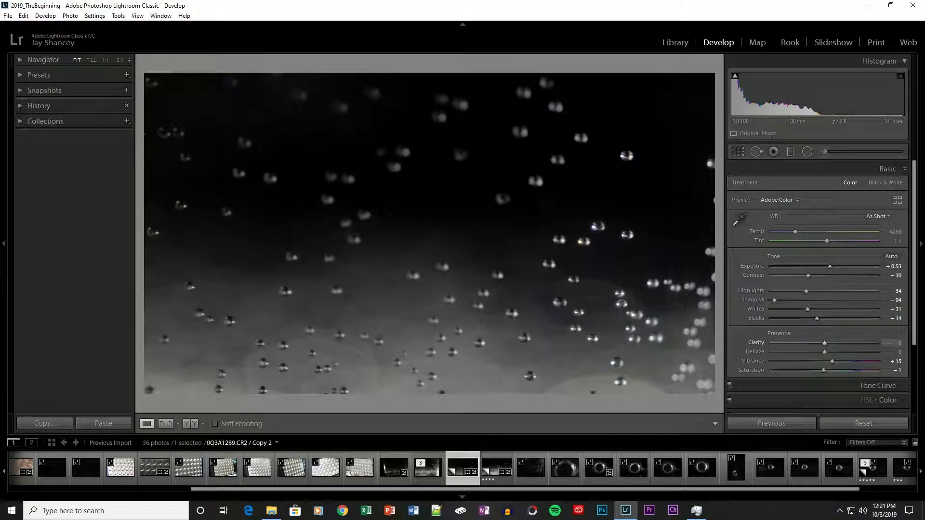
Set Clarity to +38 and Dehaze to +60, and fine-tune Blacks to -11
drag(825, 343, 851, 343)
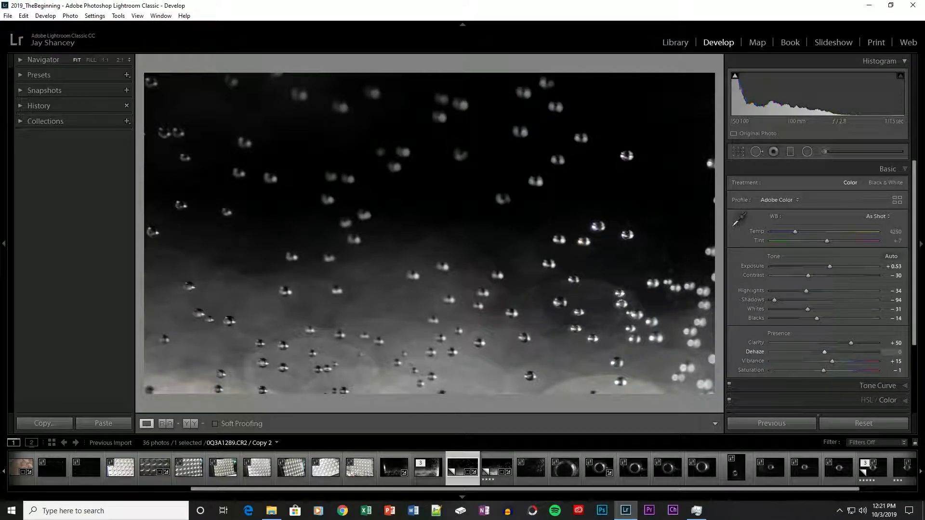
drag(825, 352, 847, 352)
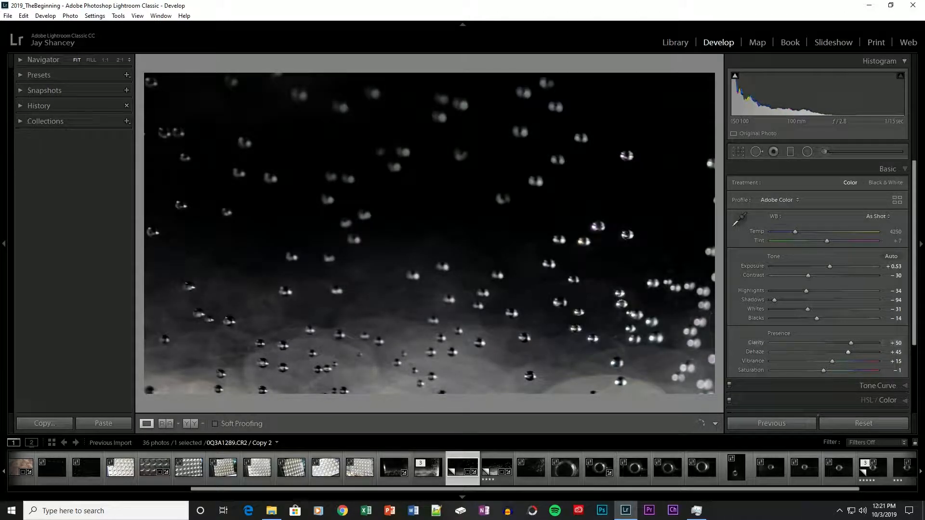
drag(816, 318, 818, 318)
drag(850, 343, 844, 343)
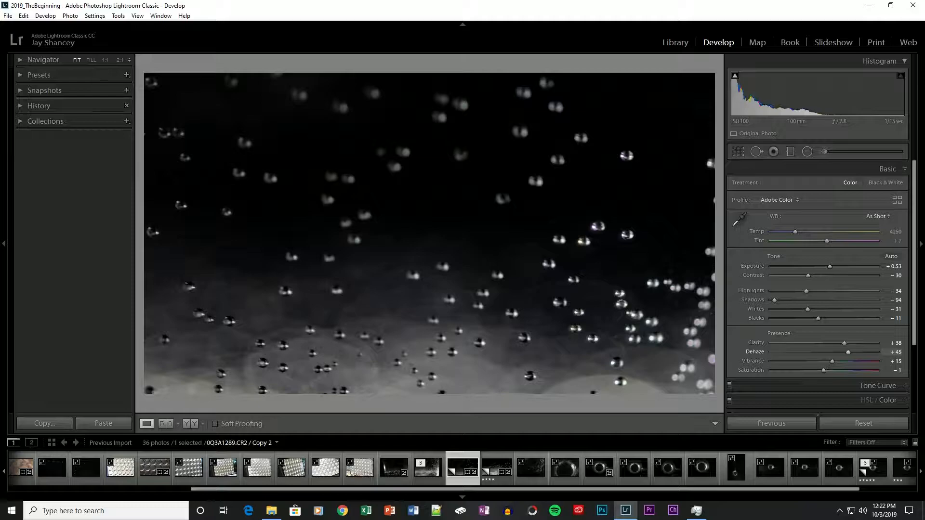
mouse_move(848, 352)
mouse_down()
mouse_move(870, 352)
mouse_move(856, 352)
mouse_up()
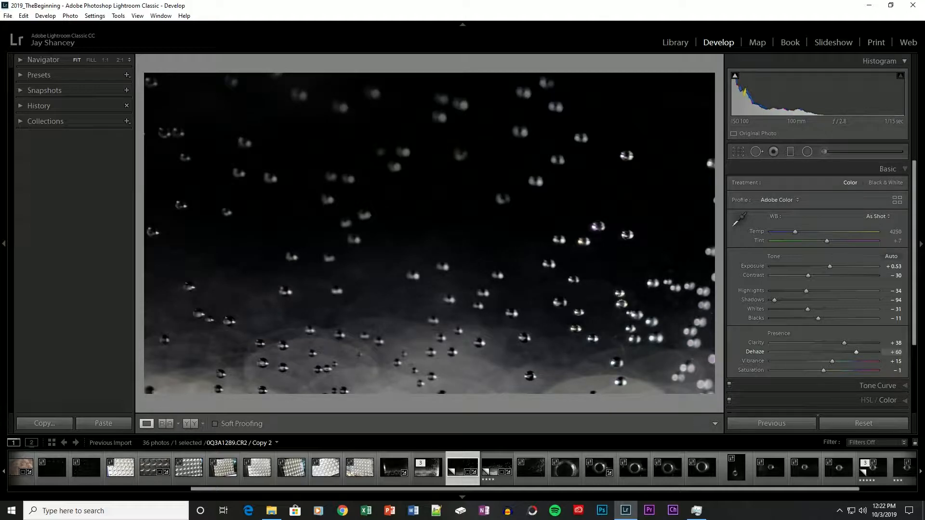
key(o)
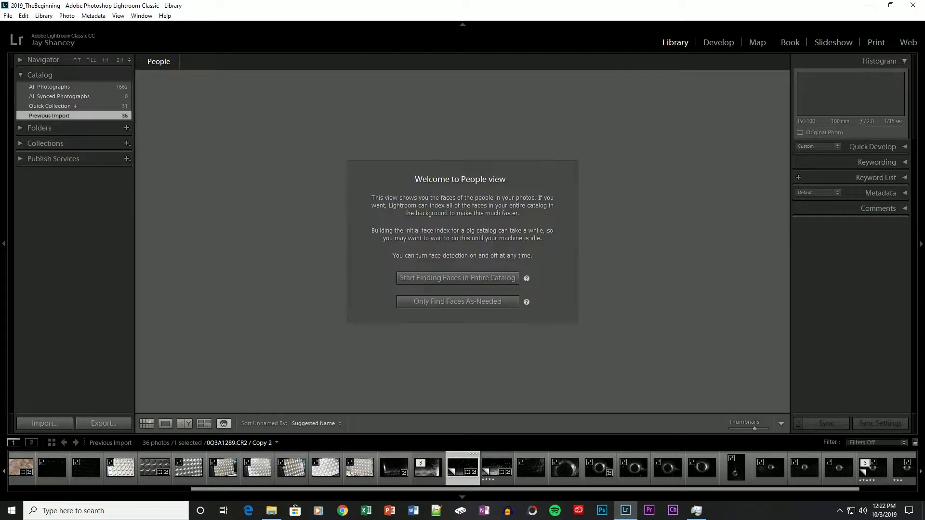